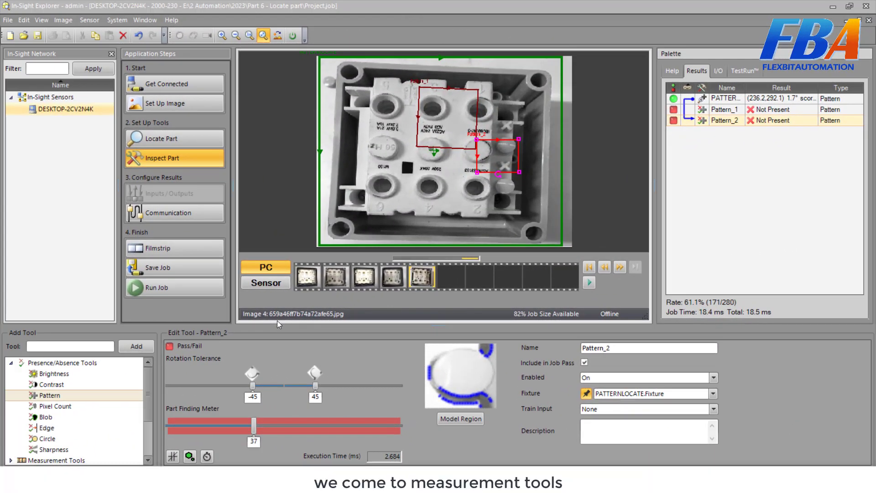
# Collapse Presence/Absence Tools and expand Measurement Tools in the Add Tool tree
pyautogui.click(10, 362)
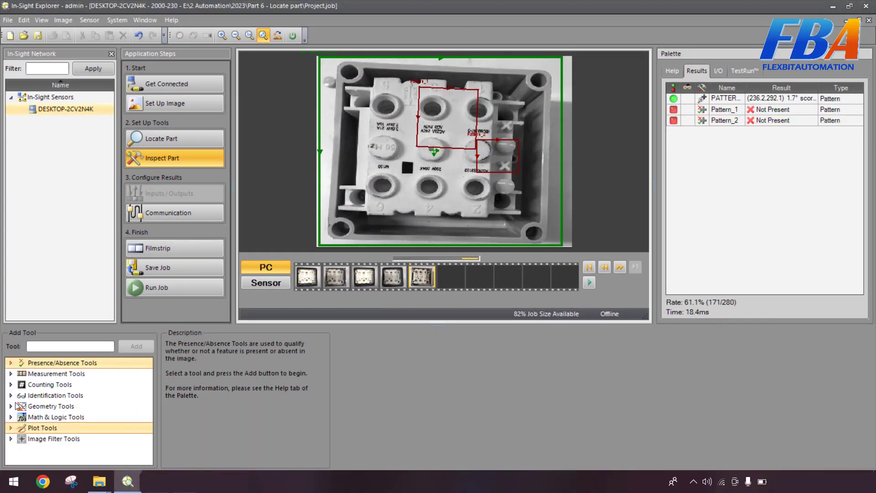
pyautogui.click(10, 373)
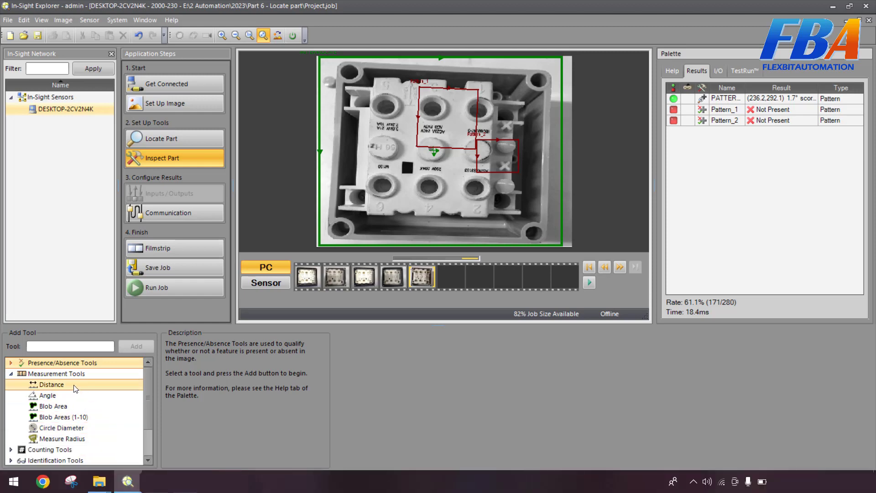
# Show the descriptions of the Distance, Angle and Blob Area measurement tools in turn
pyautogui.click(74, 384)
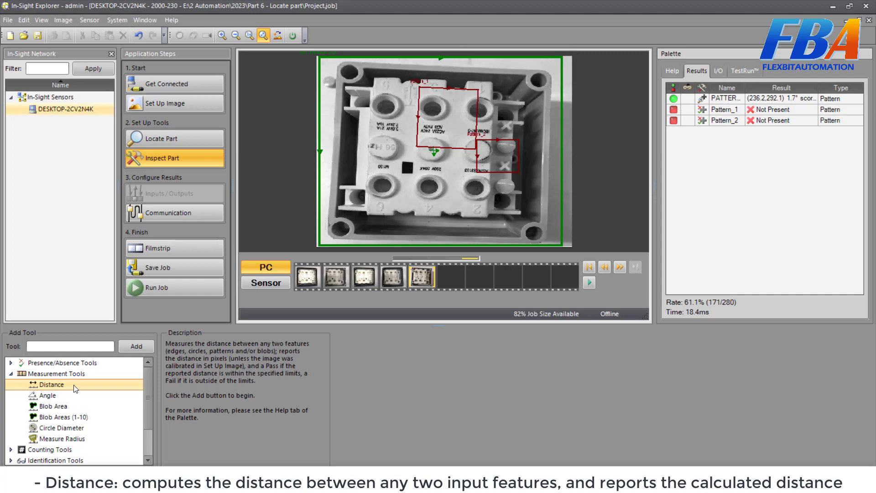
pyautogui.click(71, 396)
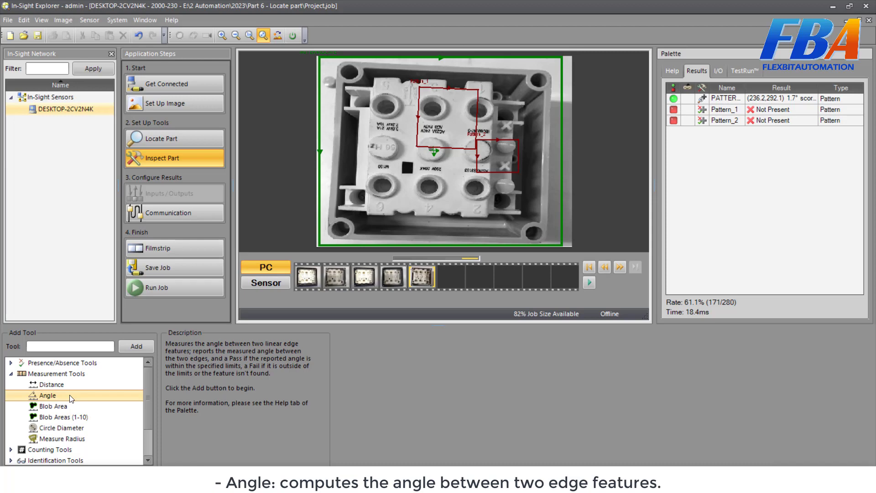
pyautogui.click(80, 407)
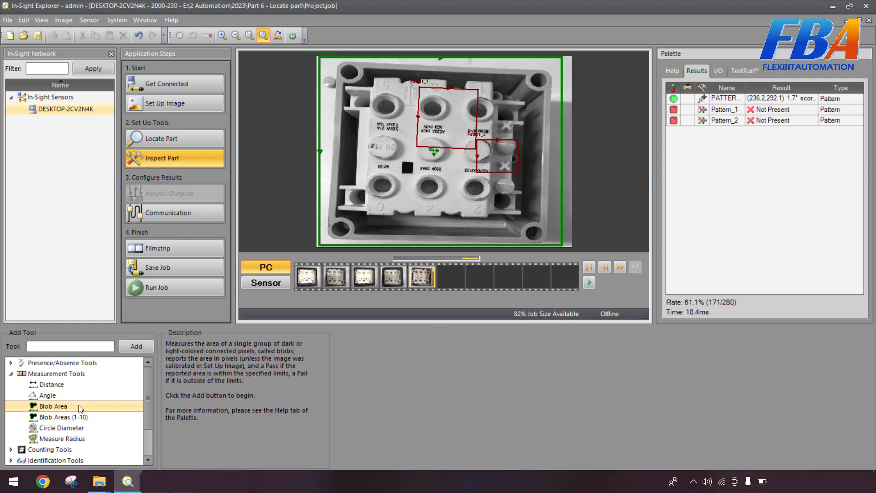
# Show the Circle Diameter description, then the Measure Radius description
pyautogui.click(86, 427)
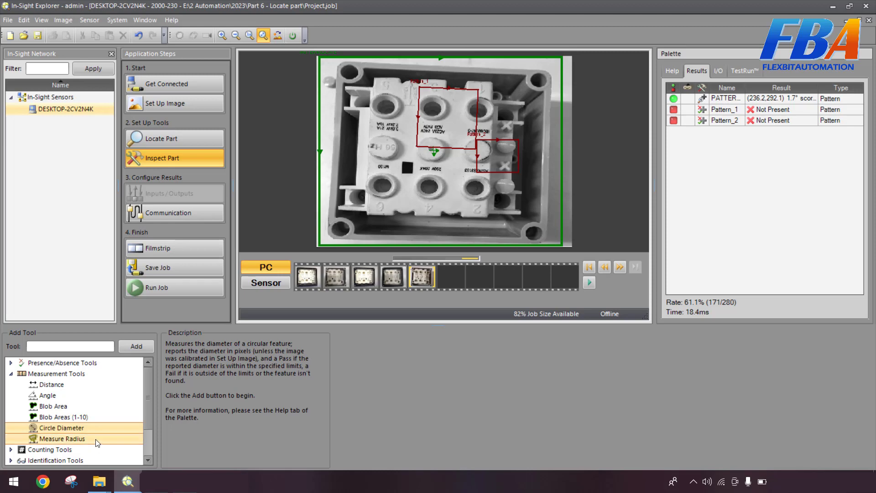
pyautogui.click(96, 441)
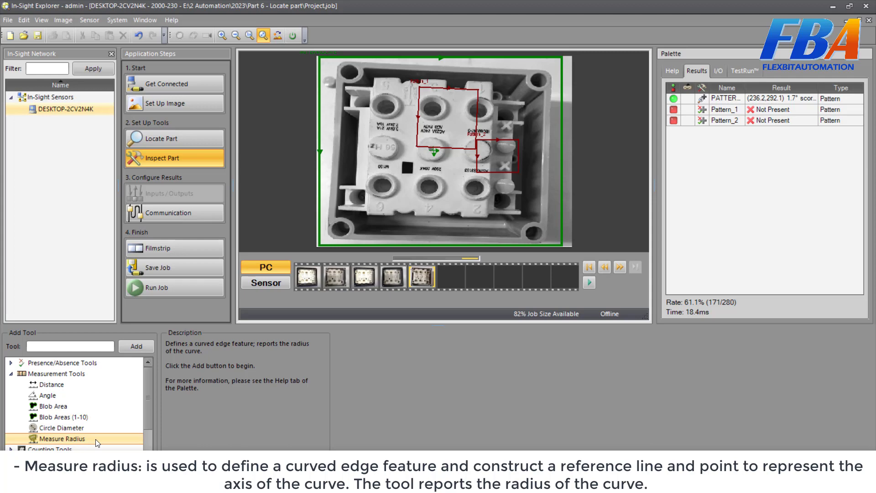
pyautogui.moveTo(123, 481)
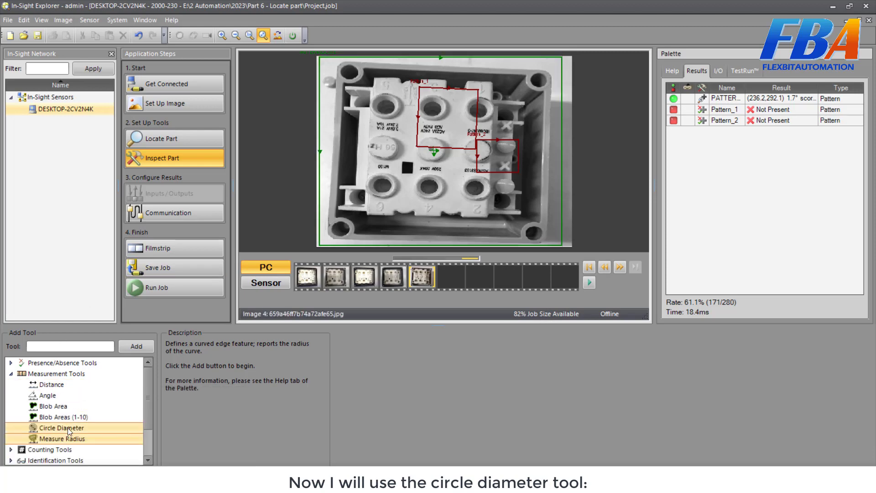
# Start a Circle Diameter tool and browse all five filmstrip images
pyautogui.doubleClick(67, 428)
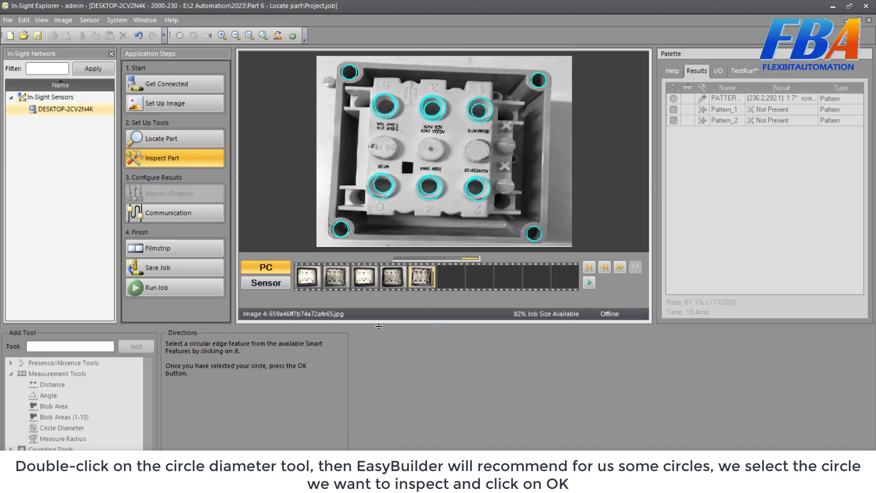
pyautogui.click(308, 278)
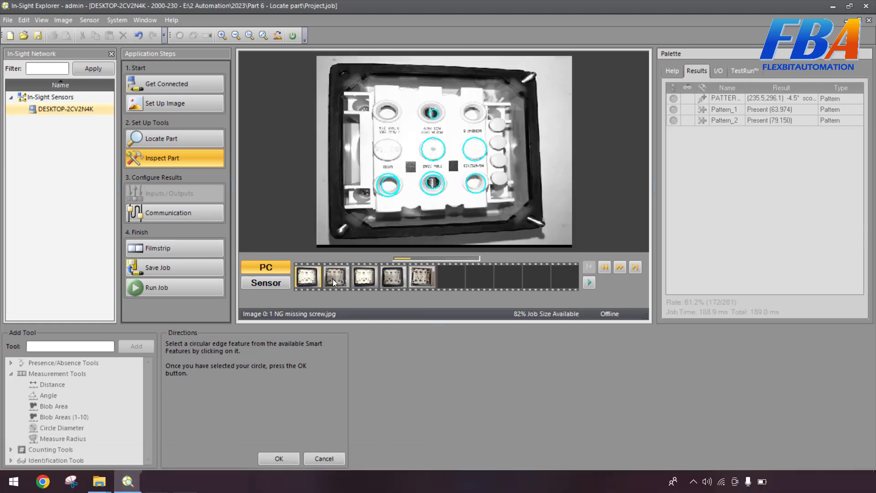
pyautogui.click(332, 279)
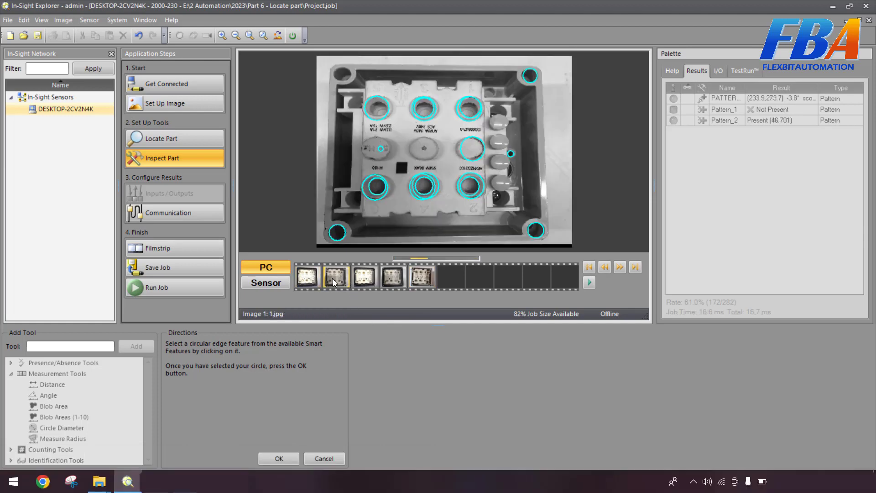
pyautogui.click(364, 282)
pyautogui.click(391, 280)
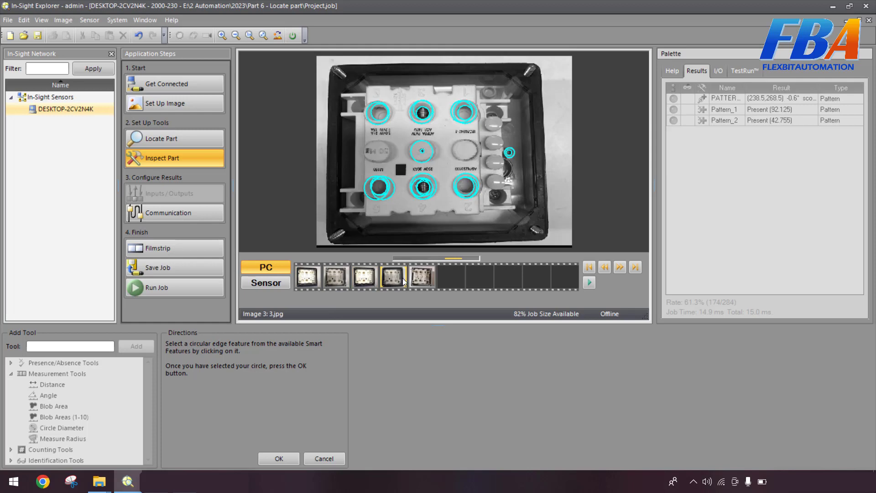
pyautogui.click(421, 276)
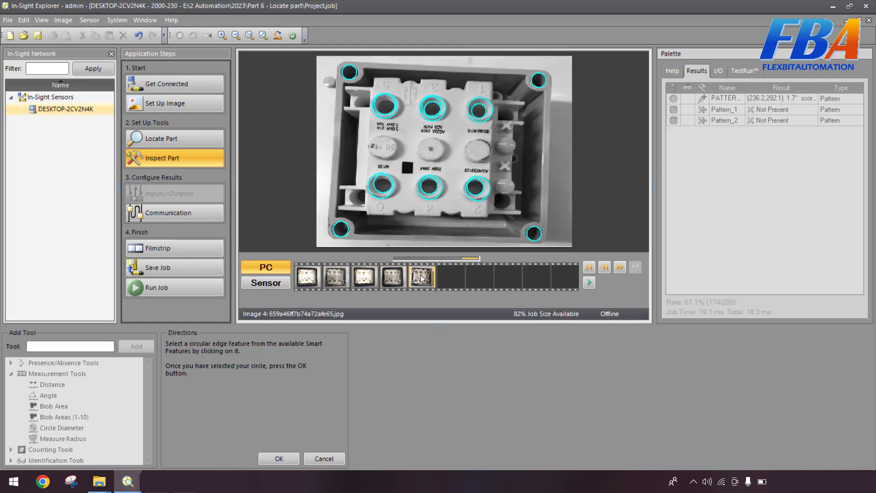
pyautogui.click(307, 281)
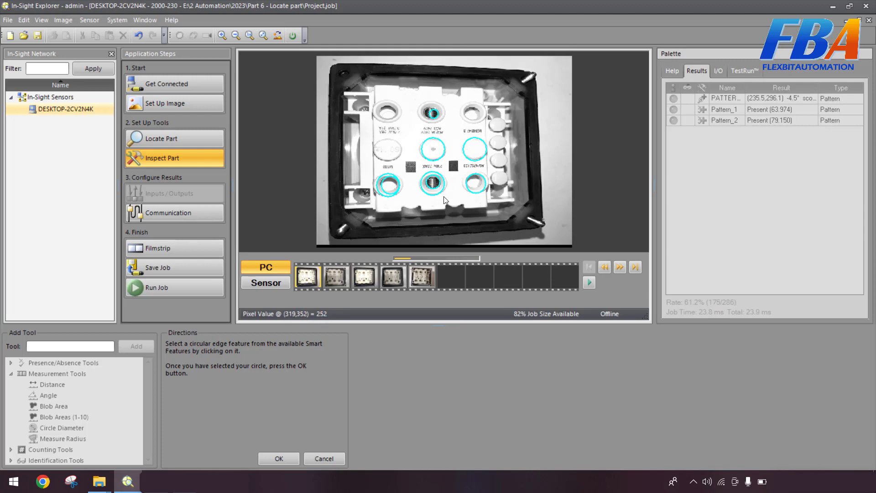
# Compare candidate circles on 1.jpg and 2.jpg, then pick the central circle on the missing-screw image
pyautogui.click(327, 279)
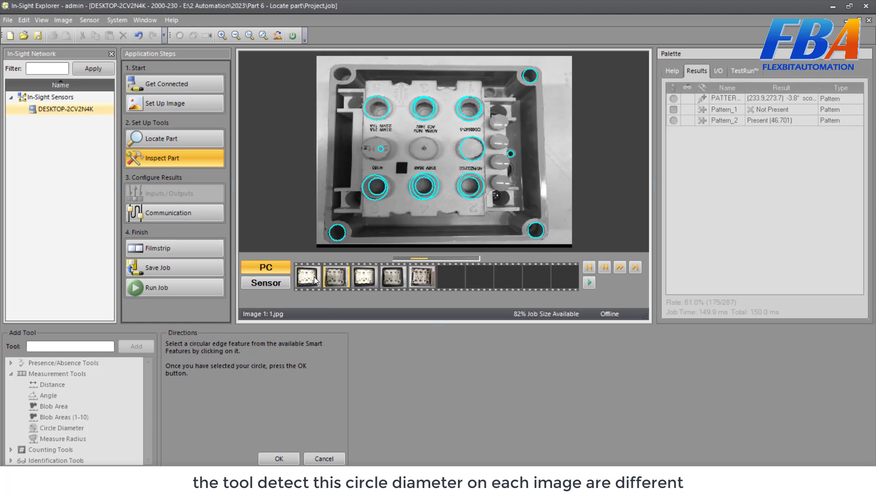
pyautogui.click(365, 280)
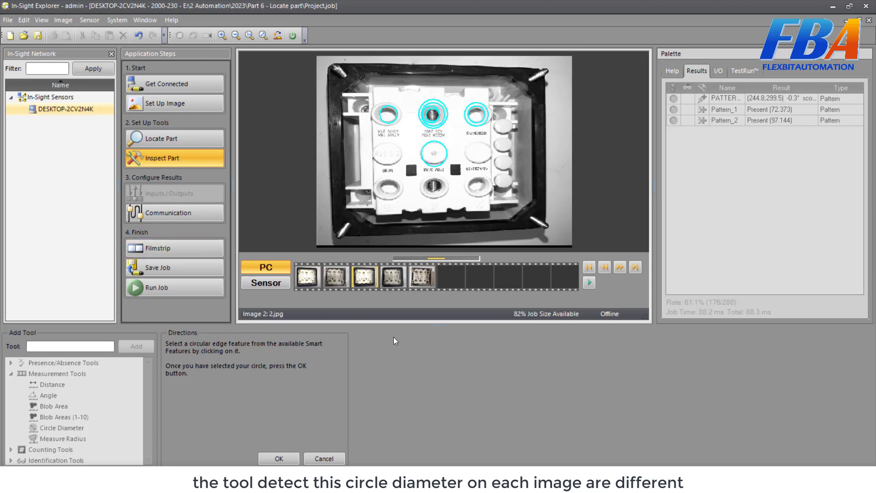
pyautogui.click(310, 277)
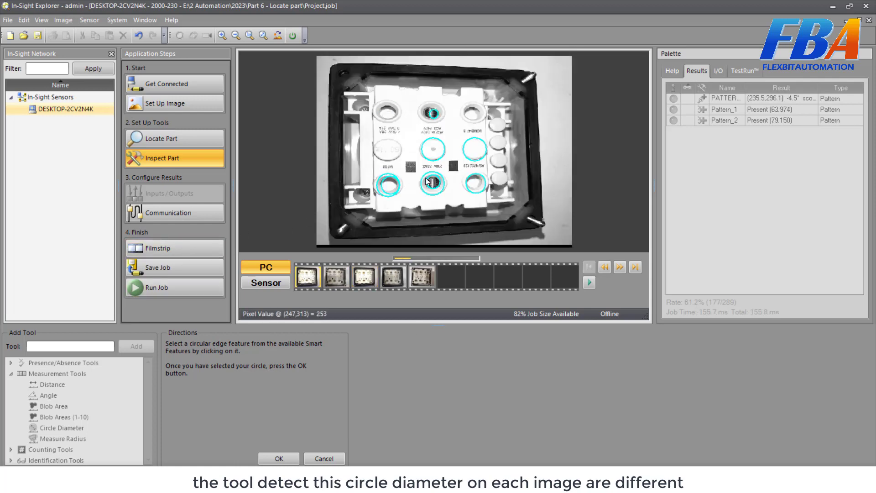
pyautogui.click(440, 158)
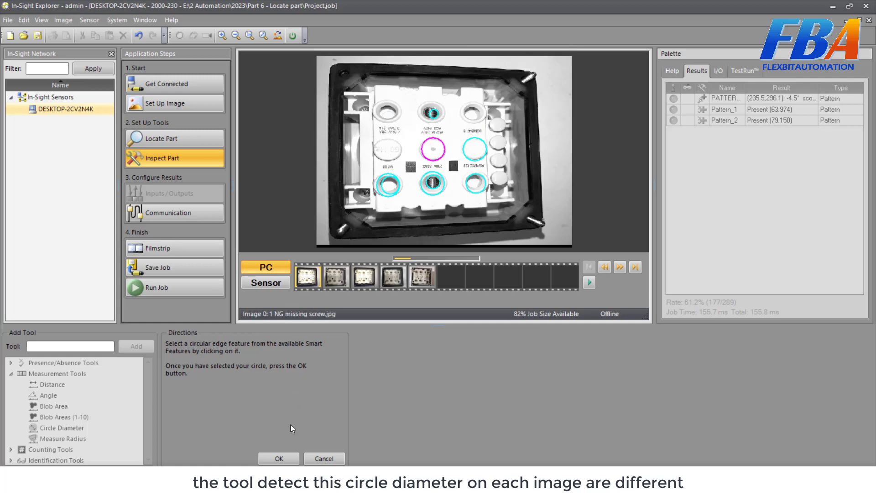
# Confirm the chosen circle and compare its diameter on 1.jpg and the missing-screw image
pyautogui.click(279, 458)
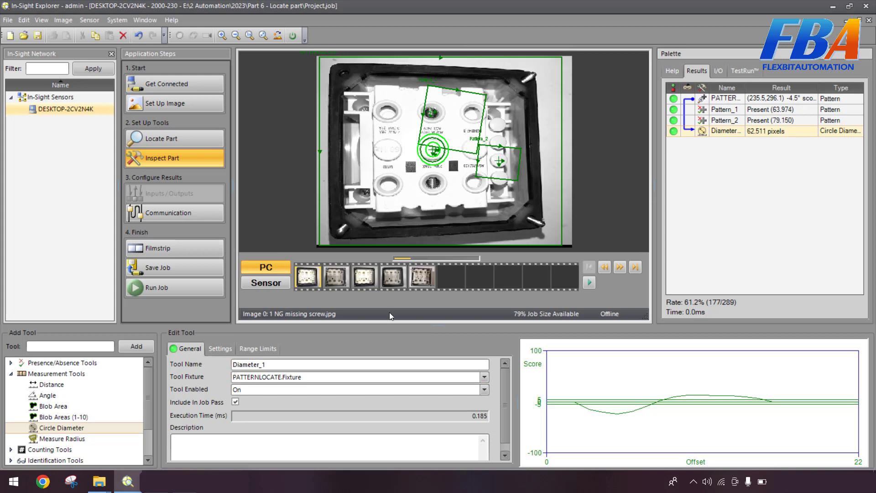
pyautogui.click(333, 279)
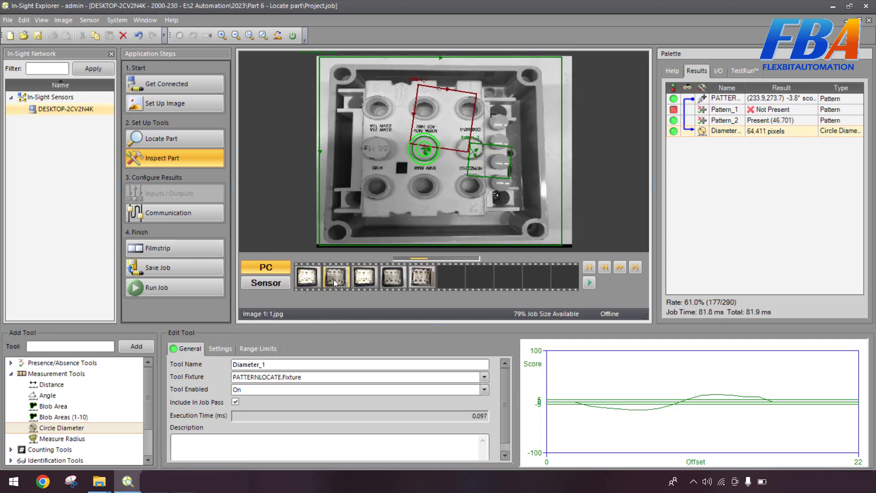
pyautogui.click(319, 282)
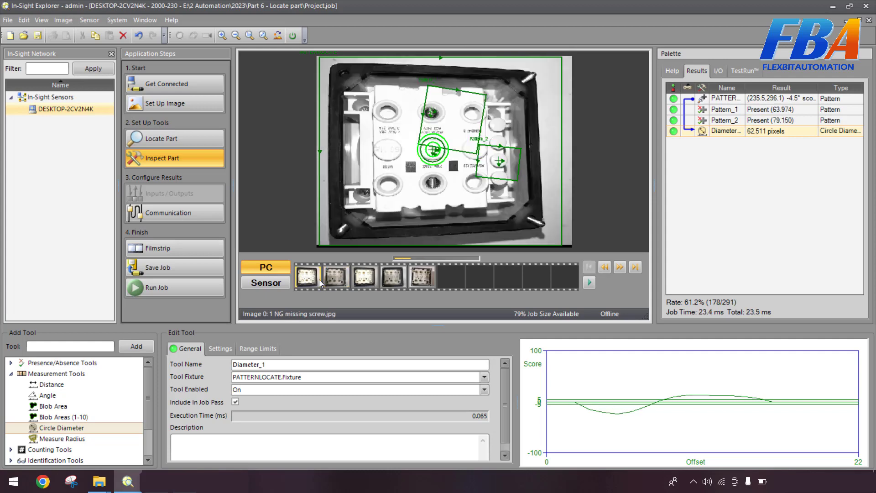
pyautogui.click(333, 279)
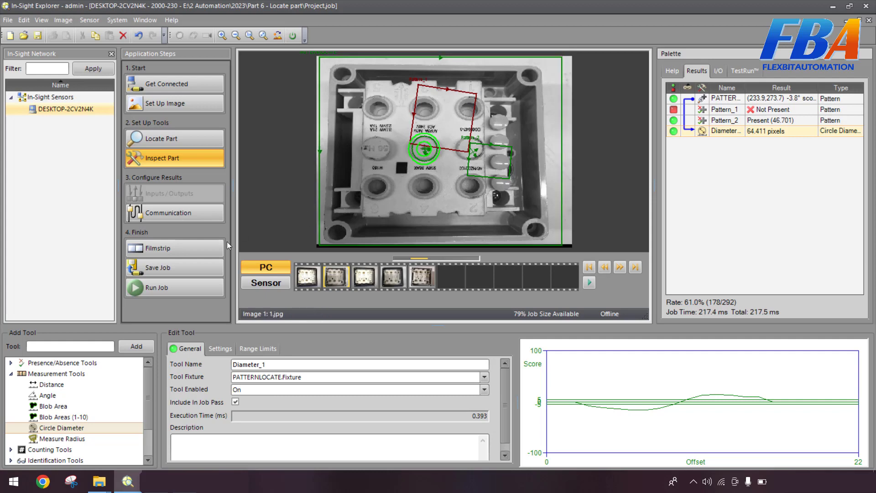
pyautogui.click(318, 275)
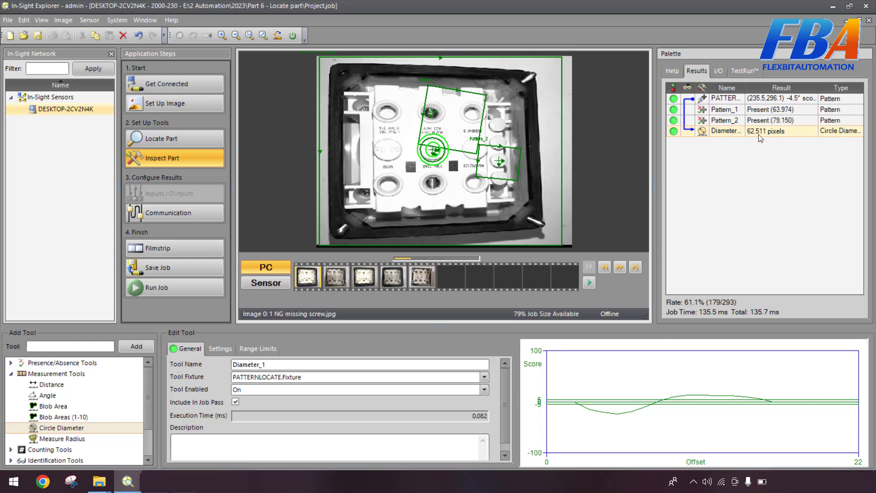
# Check diameters on 2.jpg, 3.jpg and the last sample, returning to the missing-screw image at 62.511 pixels
pyautogui.click(340, 278)
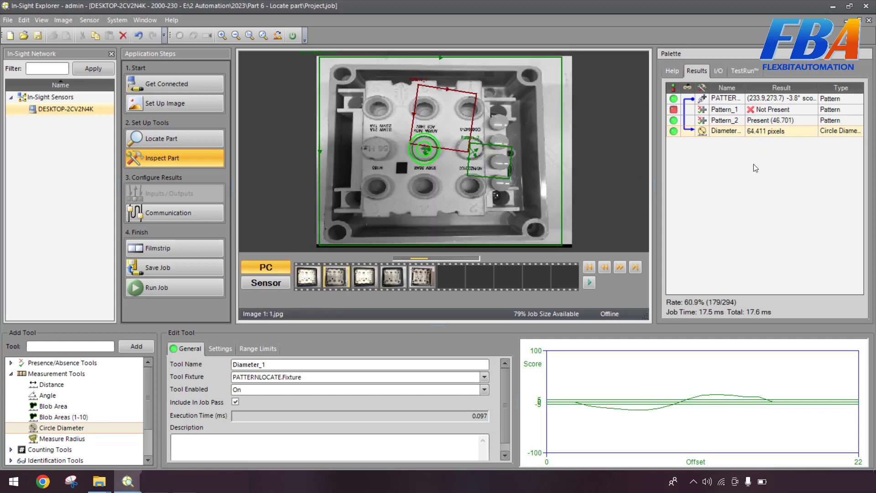
pyautogui.click(363, 276)
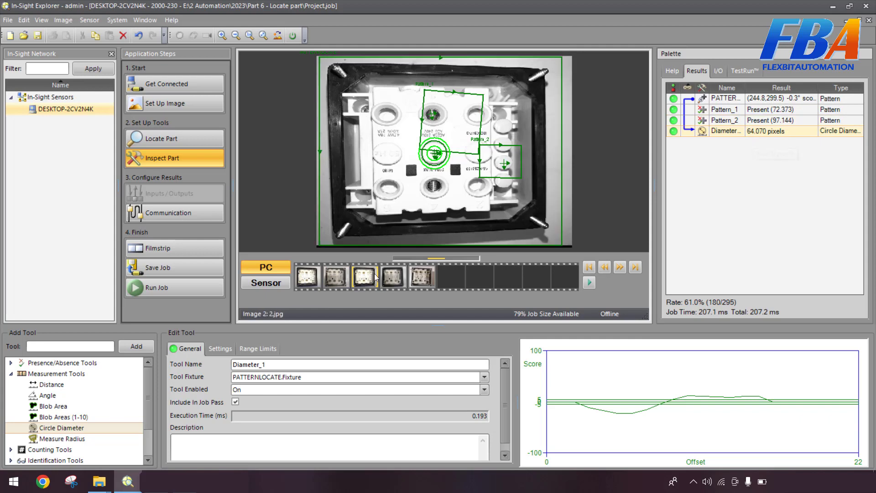
pyautogui.click(395, 279)
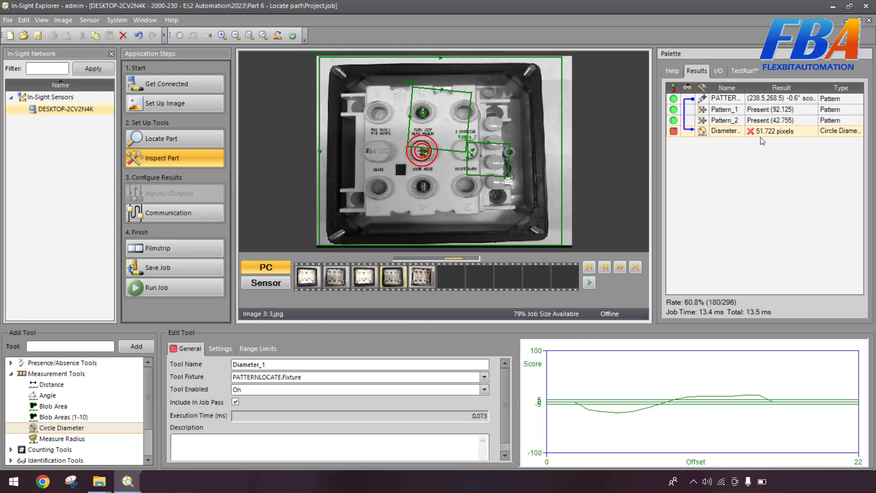
pyautogui.click(429, 282)
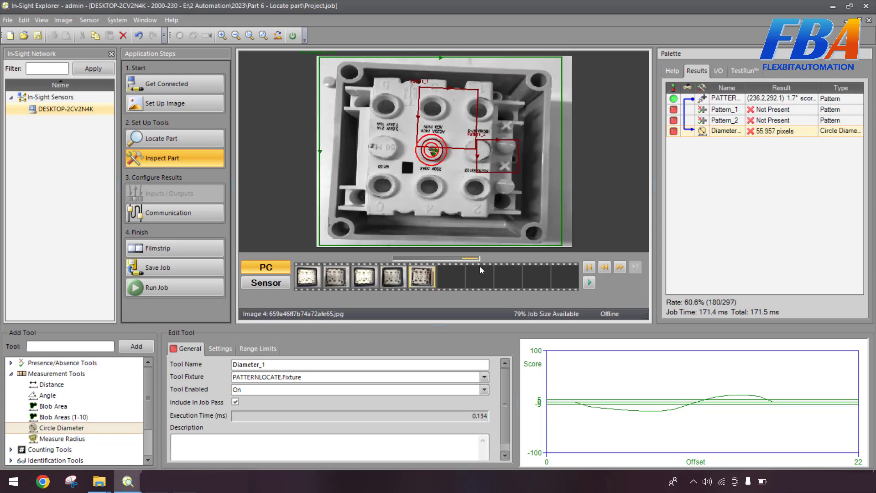
pyautogui.click(312, 275)
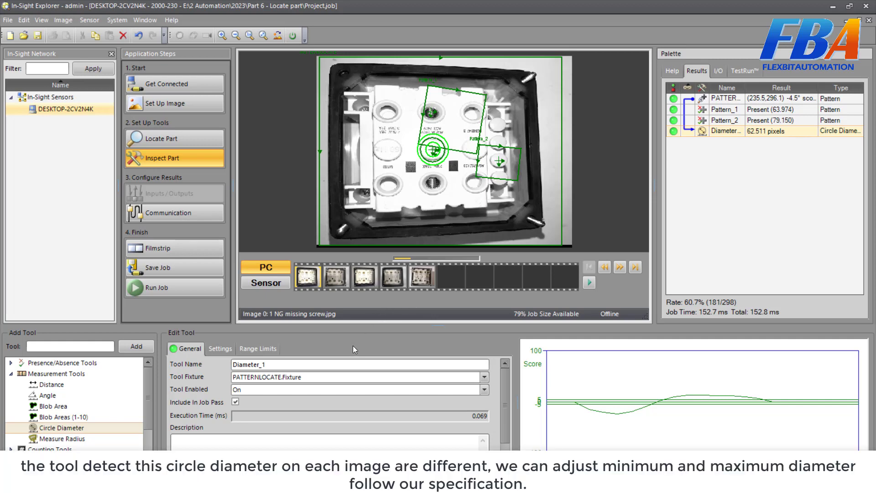
# On the Range Limits tab, set Diameter_1's Minimum to 59.5 and Maximum to 68.5
pyautogui.click(266, 349)
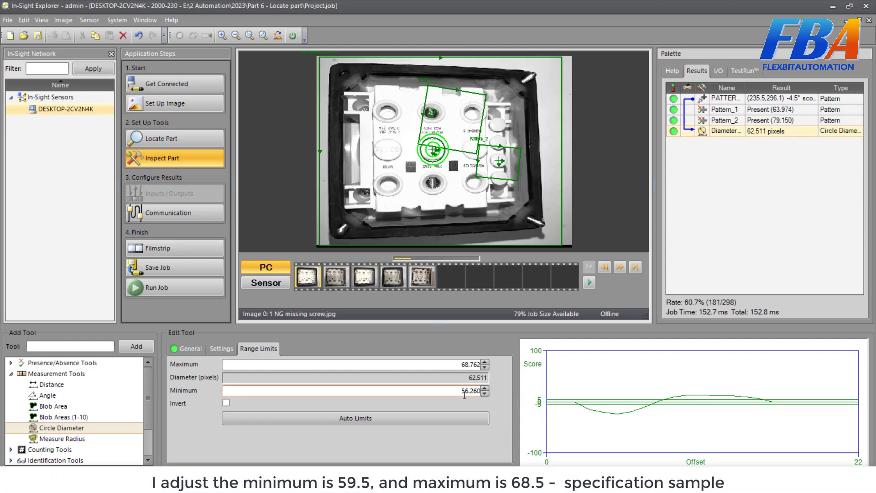
pyautogui.moveTo(461, 394); pyautogui.dragTo(467, 393)
pyautogui.write('59.')
pyautogui.press('BackSpace')
pyautogui.press('Delete')
pyautogui.press('Delete')
pyautogui.press('Delete')
pyautogui.write('5')
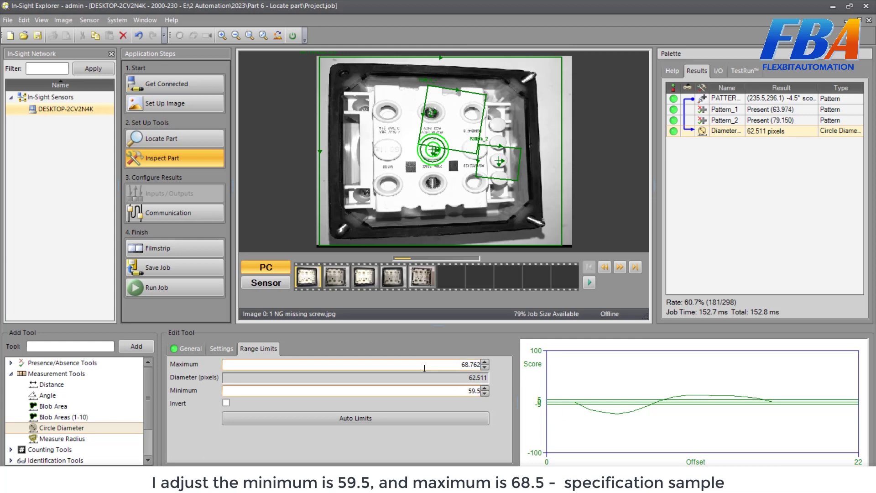
pyautogui.doubleClick(474, 364)
pyautogui.write('500')
pyautogui.click(440, 389)
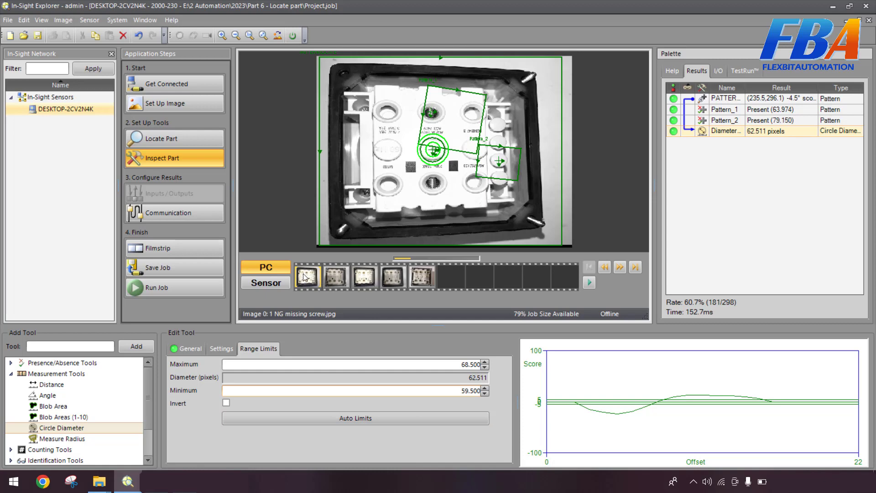
# Step through all samples twice, ending on Image 4, which fails at 55.957 pixels
pyautogui.click(337, 279)
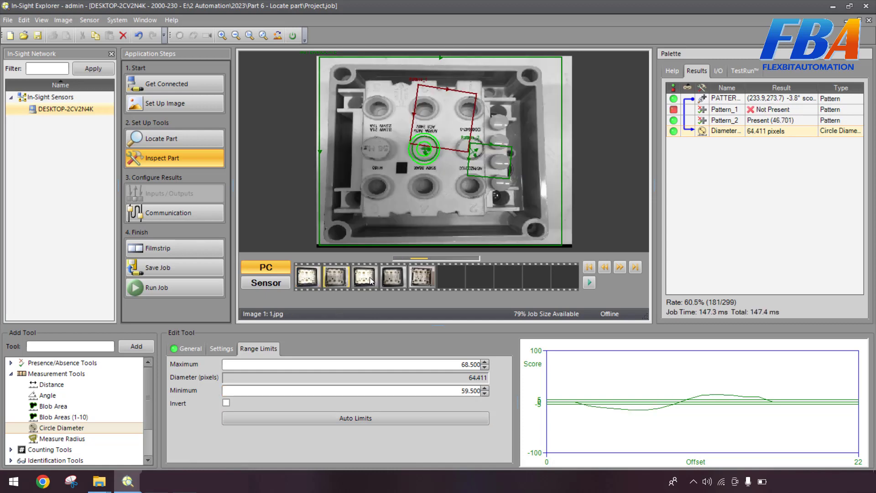
pyautogui.click(370, 281)
pyautogui.click(390, 279)
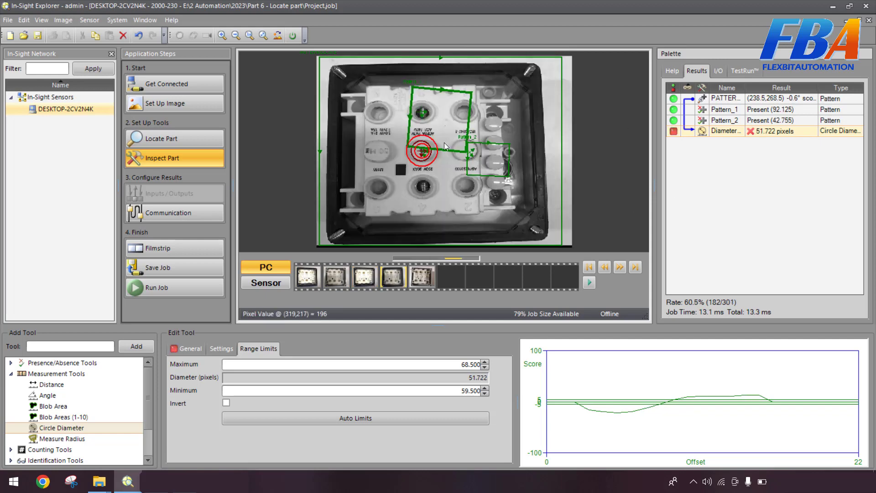
pyautogui.click(425, 283)
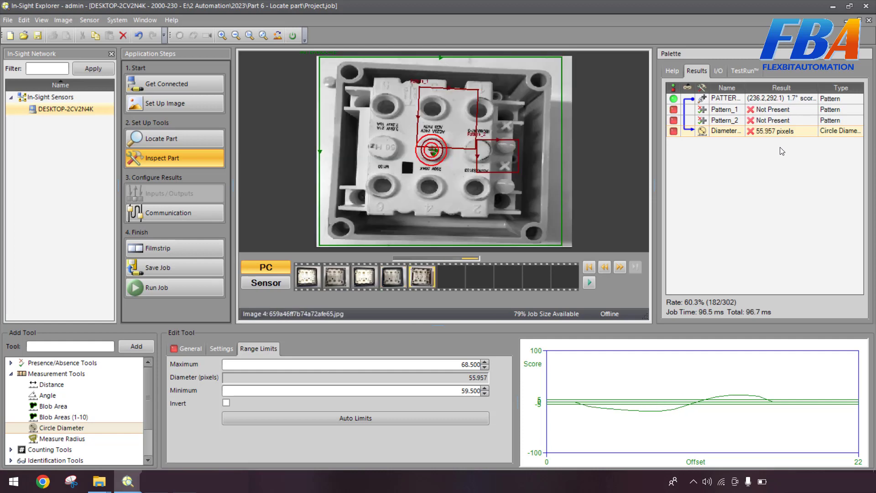
pyautogui.click(301, 282)
pyautogui.click(332, 279)
pyautogui.click(364, 279)
pyautogui.click(402, 279)
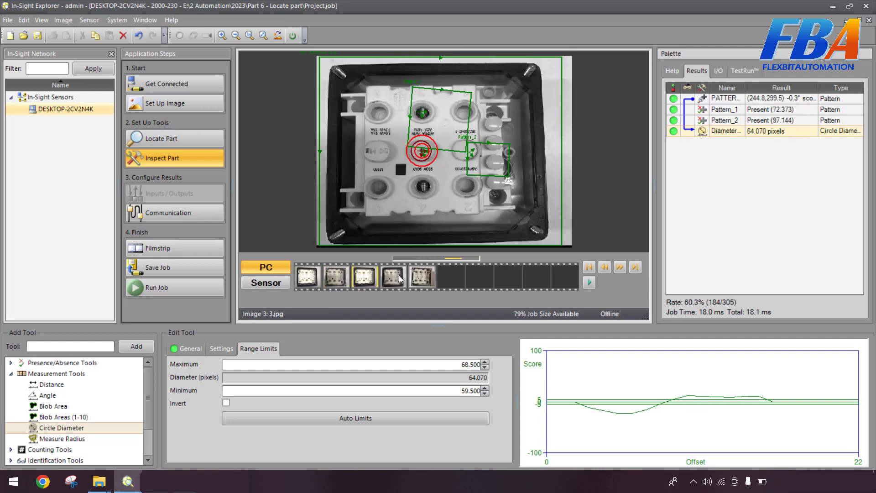
pyautogui.click(423, 280)
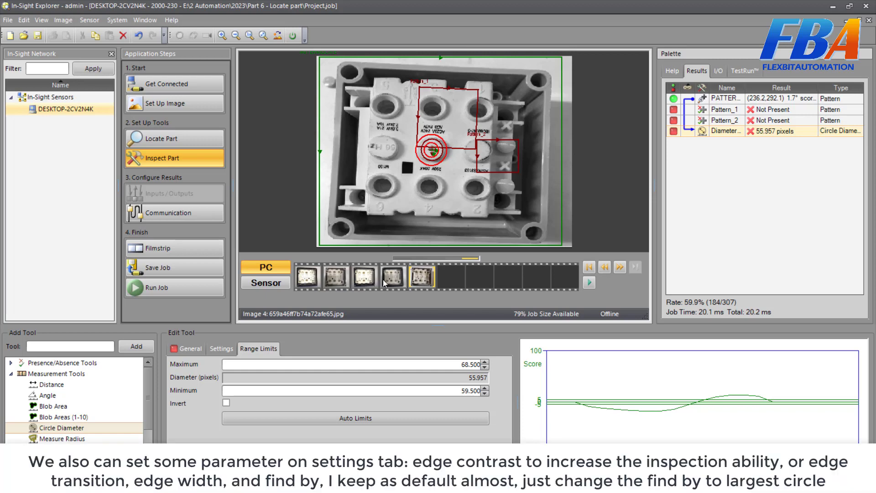
# In the tool's Settings, set Find By to Largest Circle
pyautogui.click(232, 352)
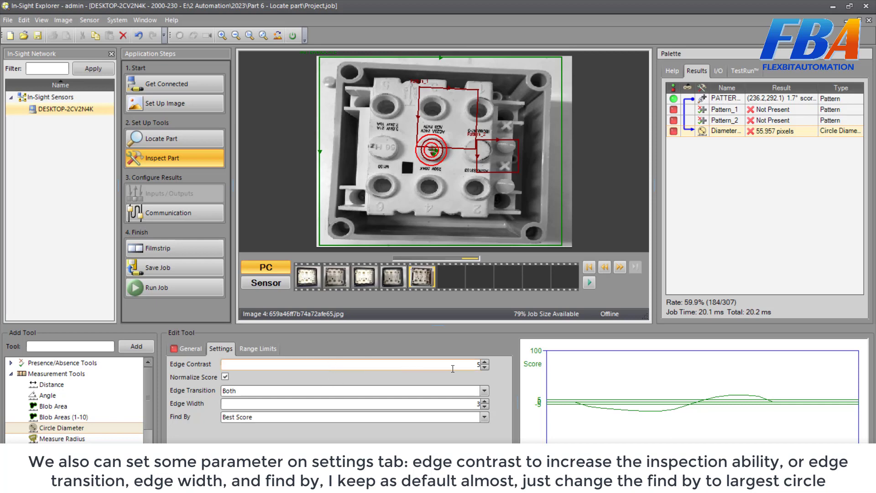
pyautogui.click(301, 418)
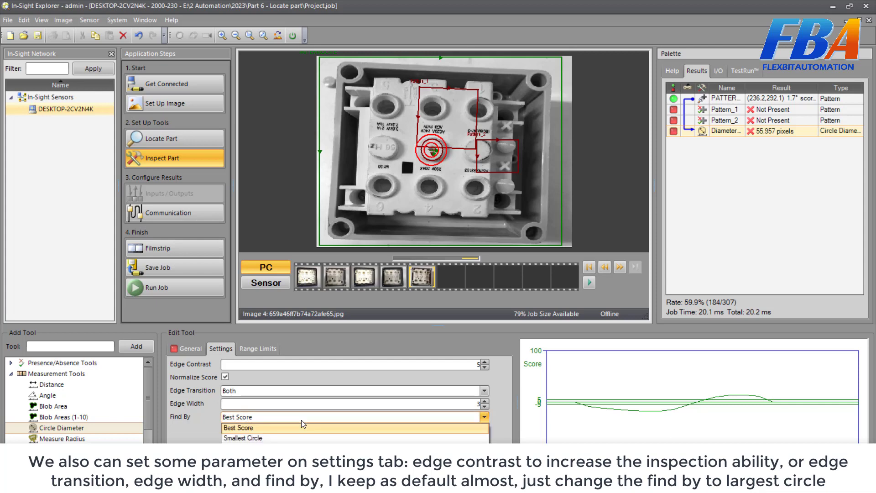
pyautogui.click(241, 448)
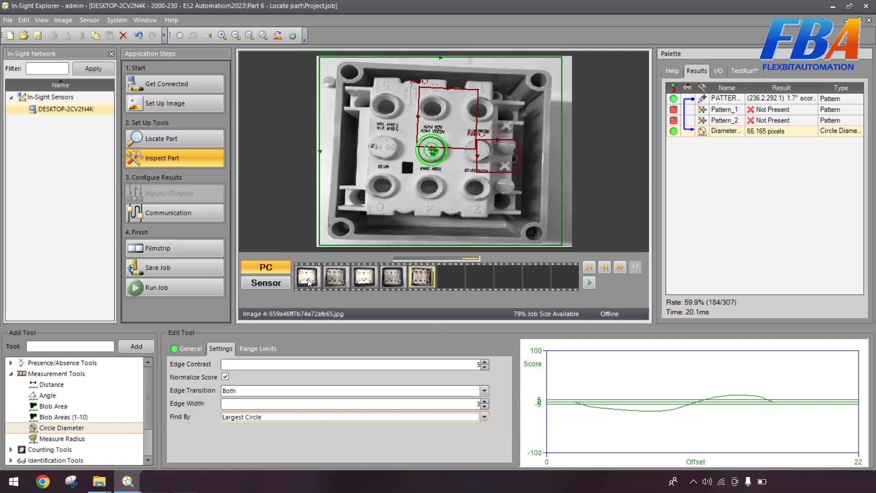
# Step through the samples to Image 4, which now passes at 66.165 pixels
pyautogui.click(309, 282)
pyautogui.click(335, 279)
pyautogui.click(369, 279)
pyautogui.click(396, 279)
pyautogui.click(422, 281)
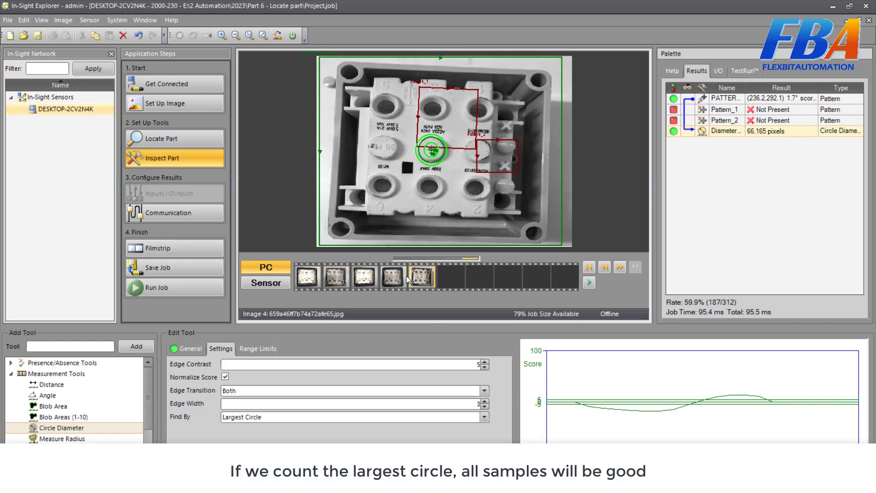
# Set Find By to Smallest Circle and check all five samples
pyautogui.click(484, 417)
pyautogui.click(310, 438)
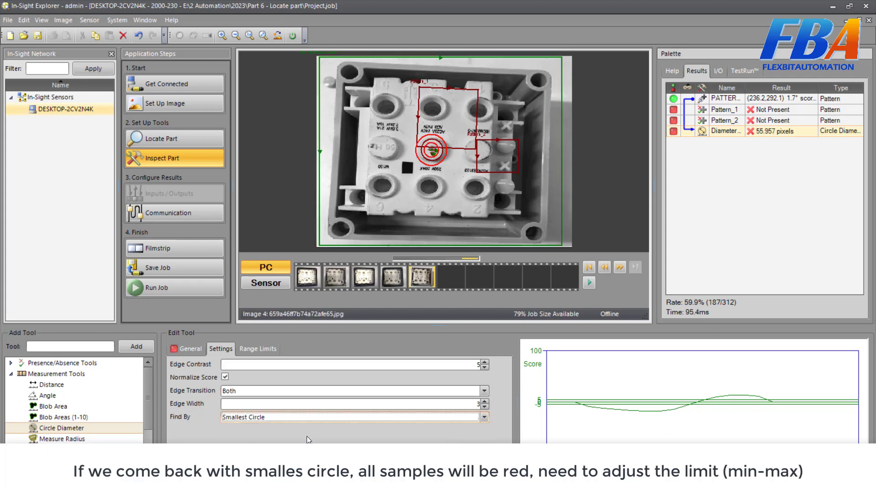
pyautogui.click(305, 281)
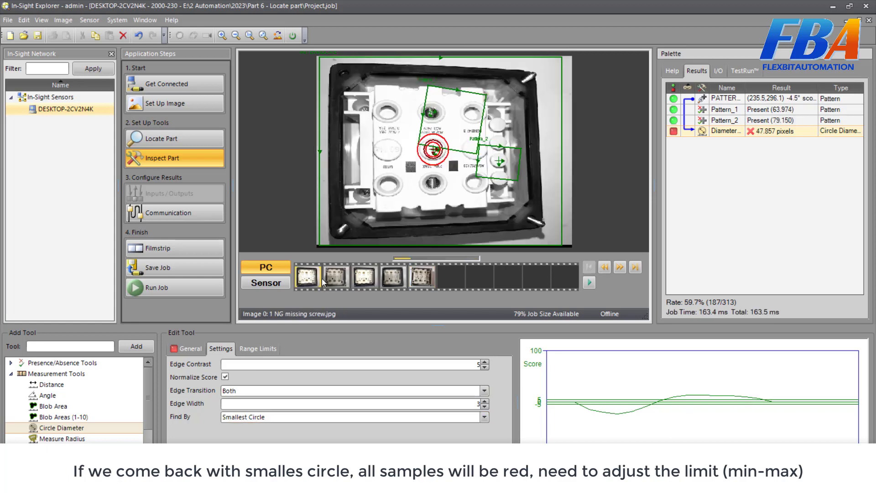
pyautogui.click(342, 278)
pyautogui.click(364, 277)
pyautogui.click(392, 278)
pyautogui.click(421, 278)
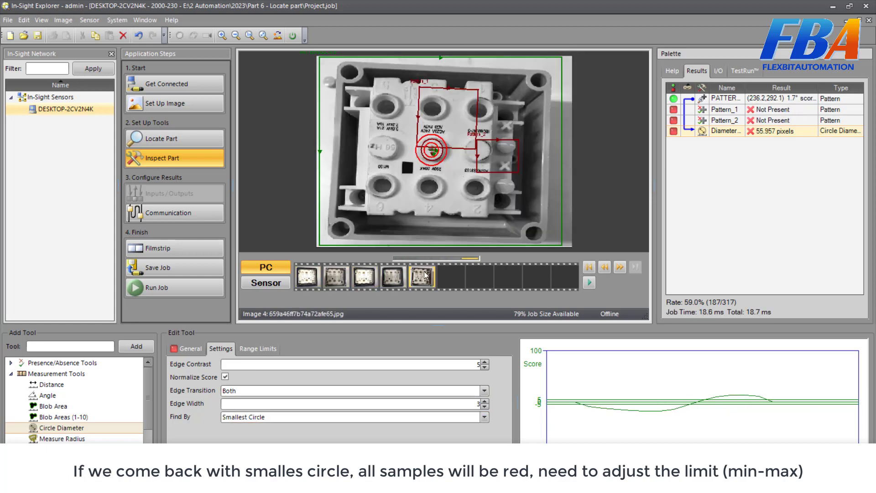
# After reviewing Range Limits and General, set Find By back to Best Score and recheck samples to Image 4
pyautogui.click(267, 349)
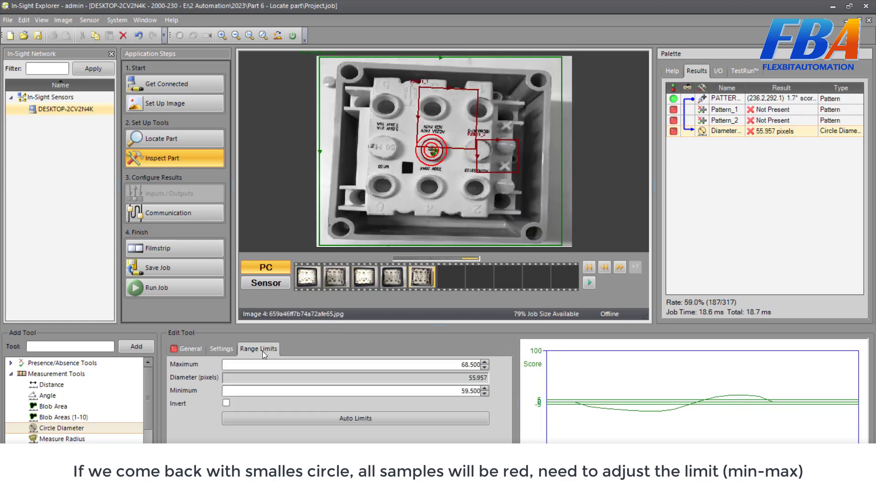
pyautogui.click(200, 349)
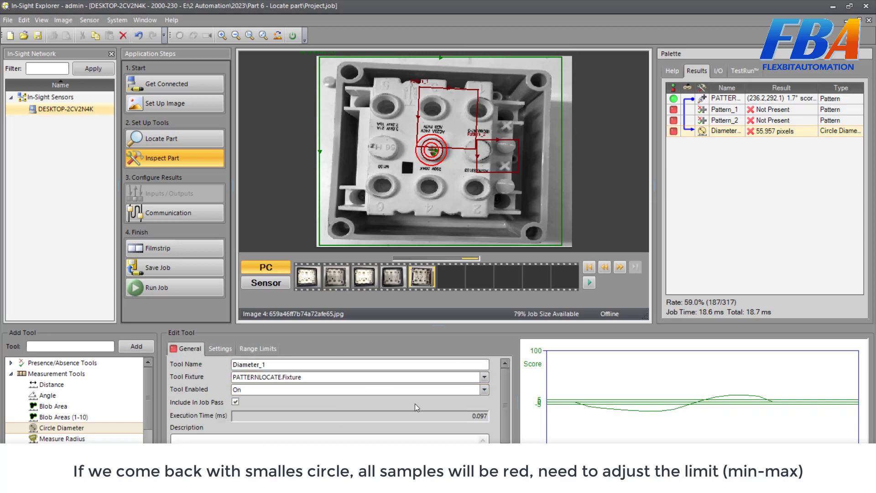
pyautogui.click(209, 351)
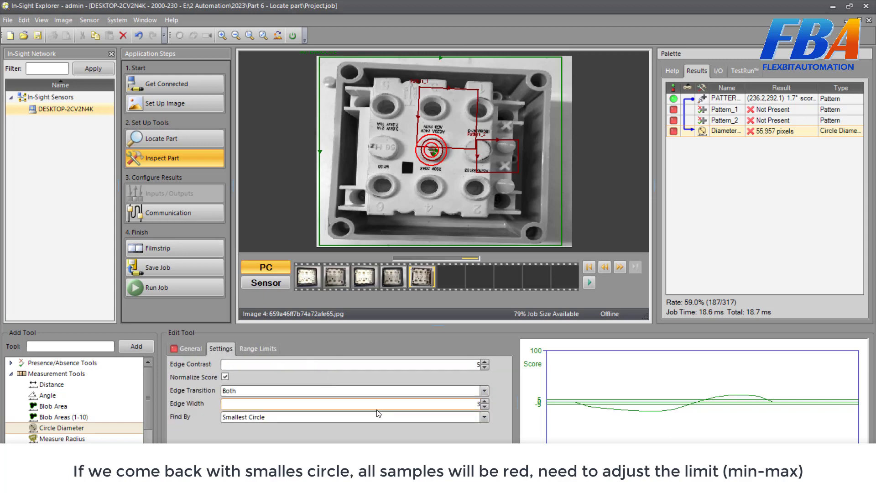
pyautogui.click(464, 416)
pyautogui.click(248, 427)
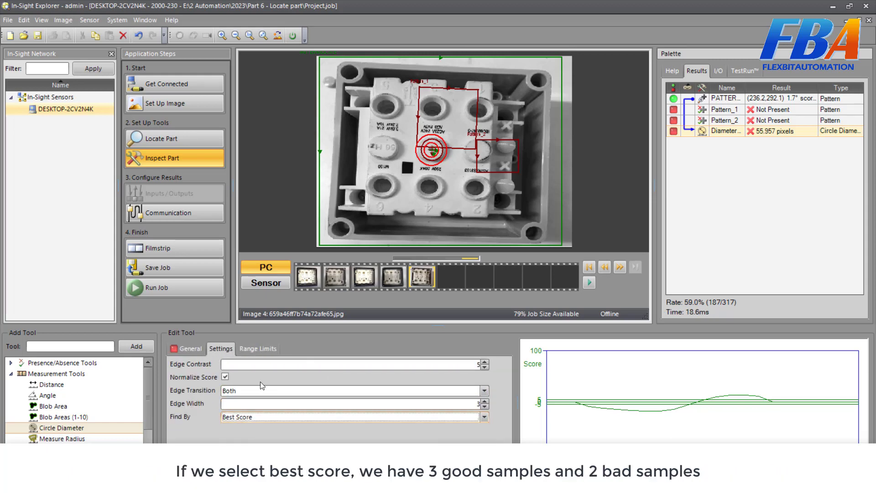
pyautogui.click(356, 274)
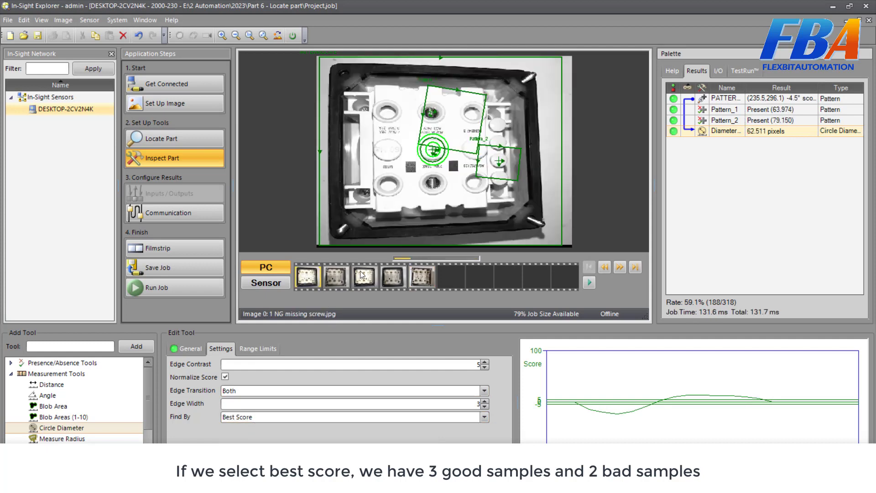
pyautogui.click(347, 276)
pyautogui.click(391, 276)
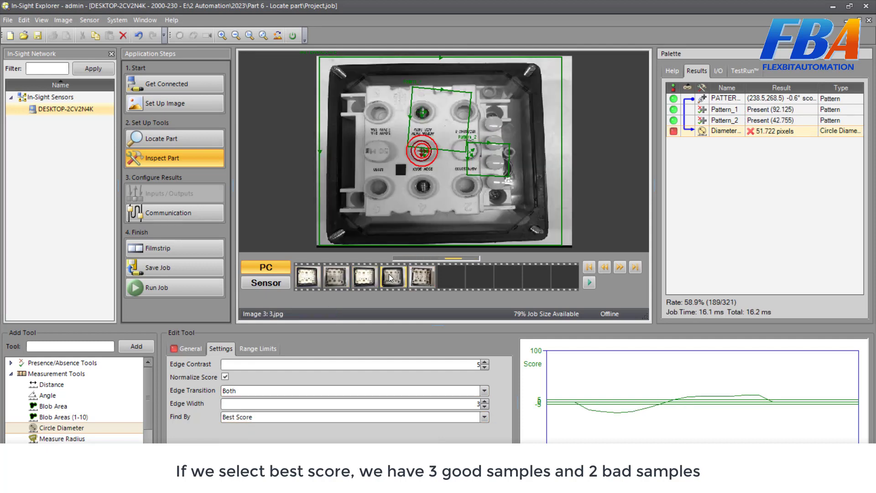
pyautogui.click(424, 276)
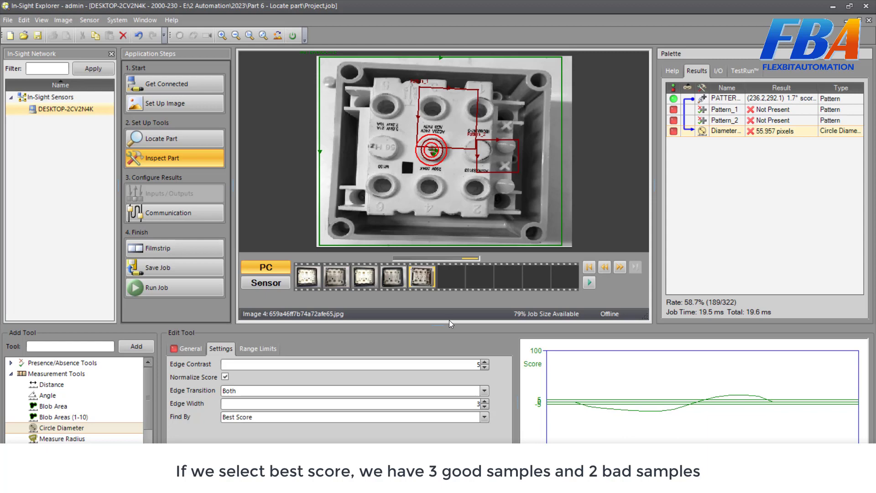